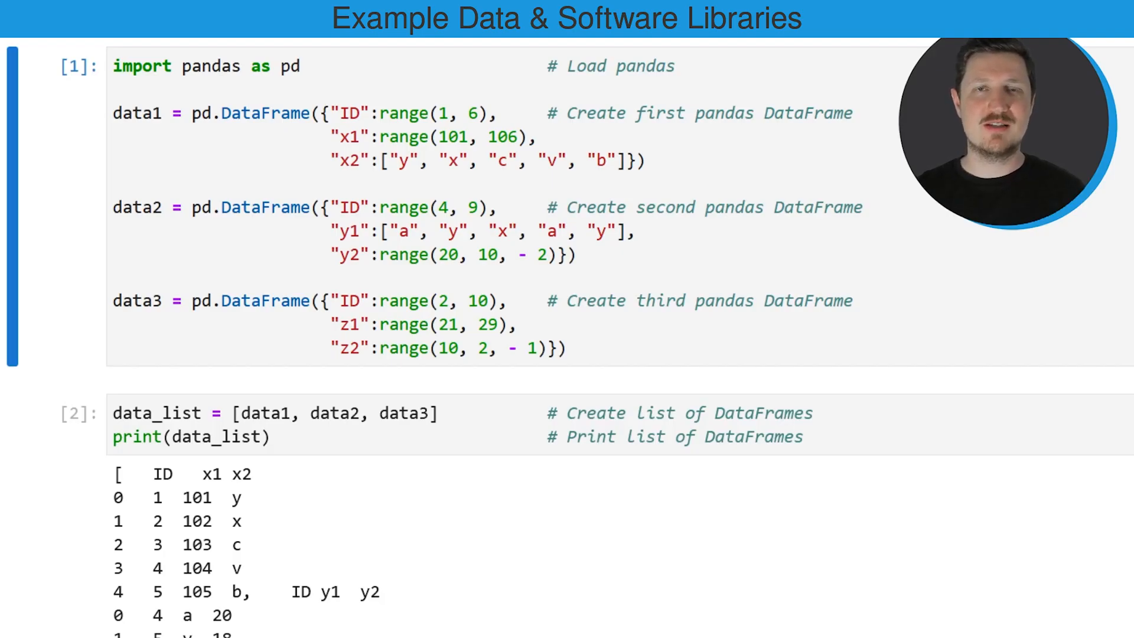
# Review the pandas import and the three example DataFrame definitions in the first cell
pyautogui.click(275, 83)
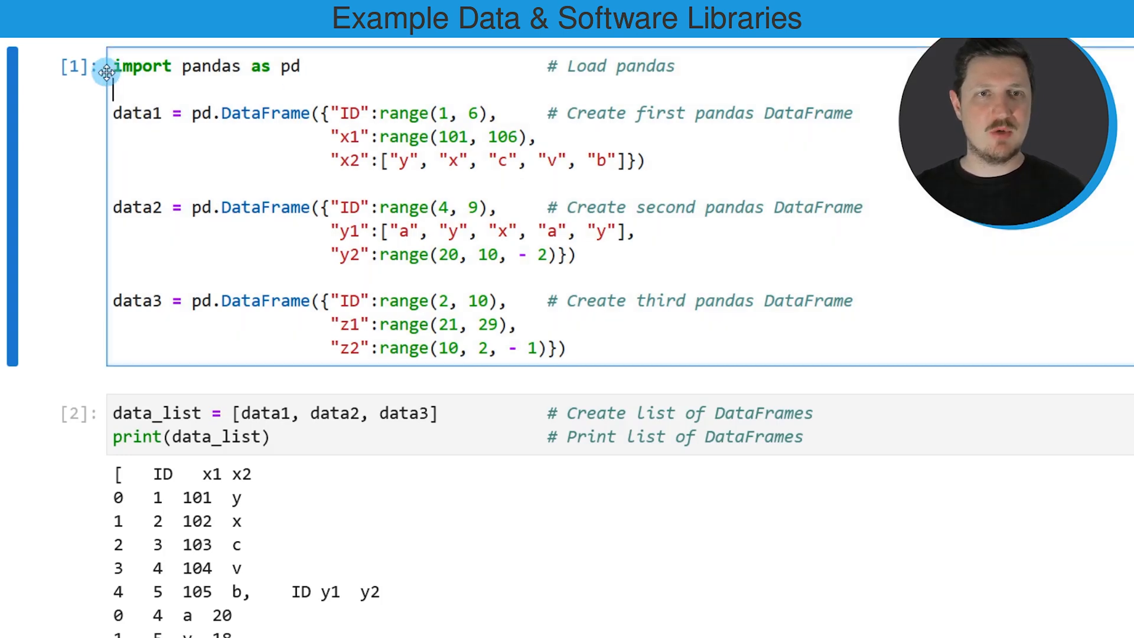
pyautogui.moveTo(115, 67); pyautogui.dragTo(661, 68)
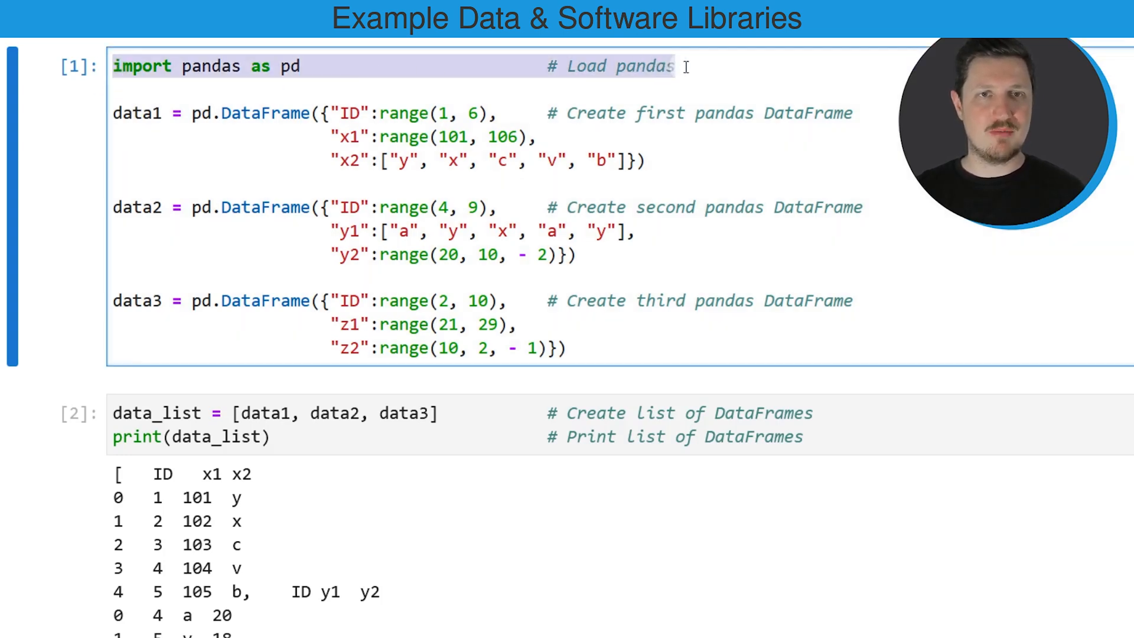
pyautogui.click(114, 114)
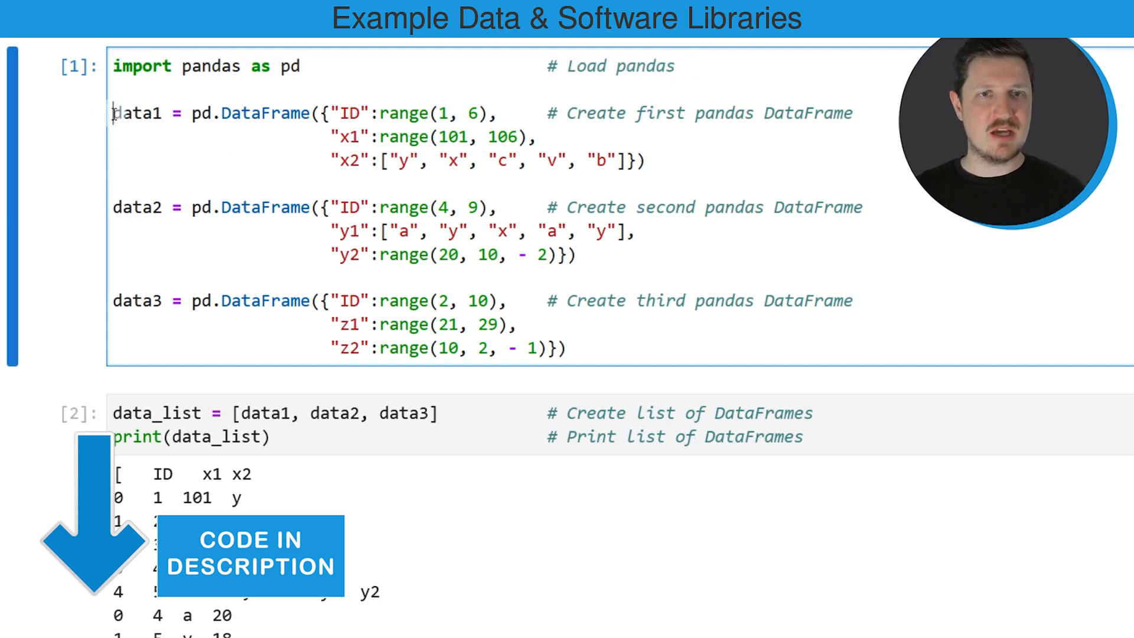
pyautogui.doubleClick(264, 118)
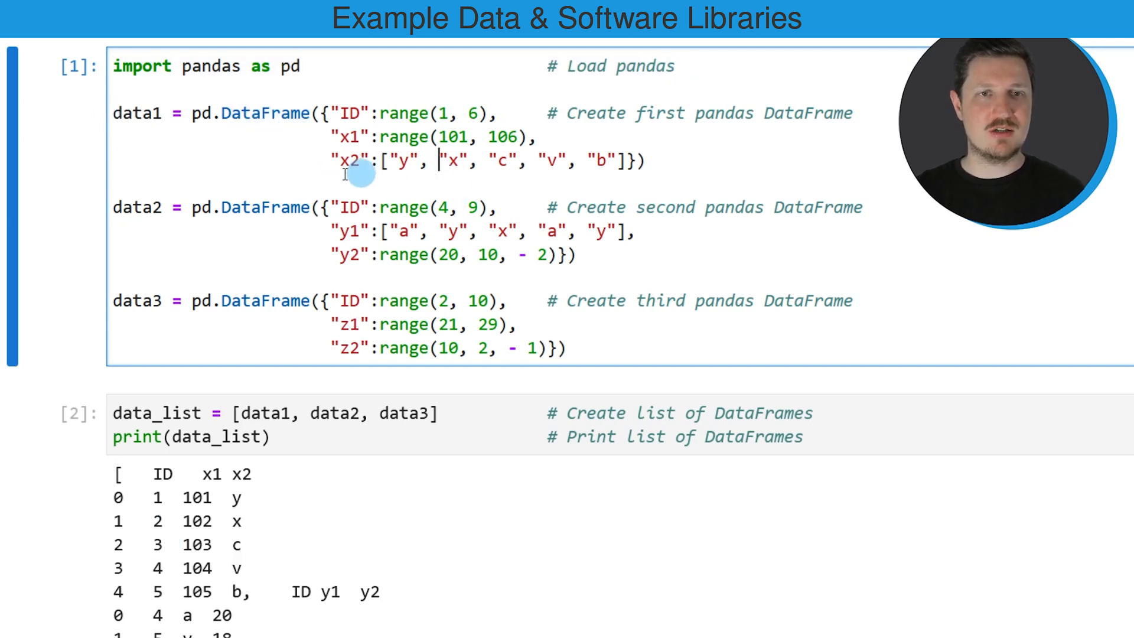
pyautogui.click(203, 162)
pyautogui.moveTo(114, 114); pyautogui.dragTo(753, 342)
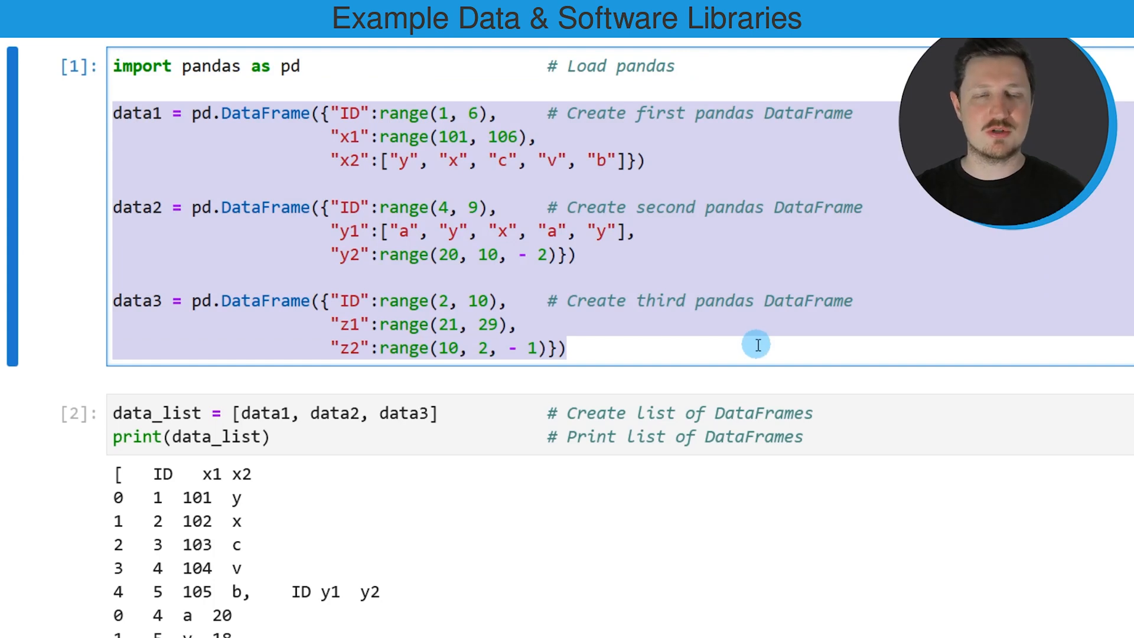
pyautogui.click(660, 322)
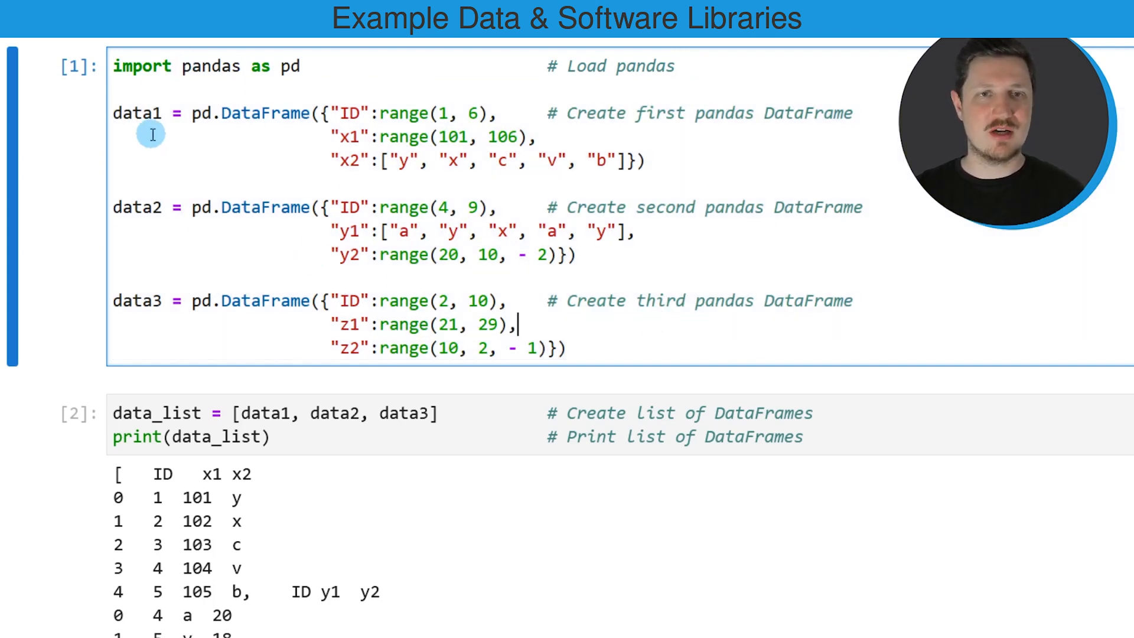
# Point out data1, data2, data3, their list, and the printed list output
pyautogui.doubleClick(144, 114)
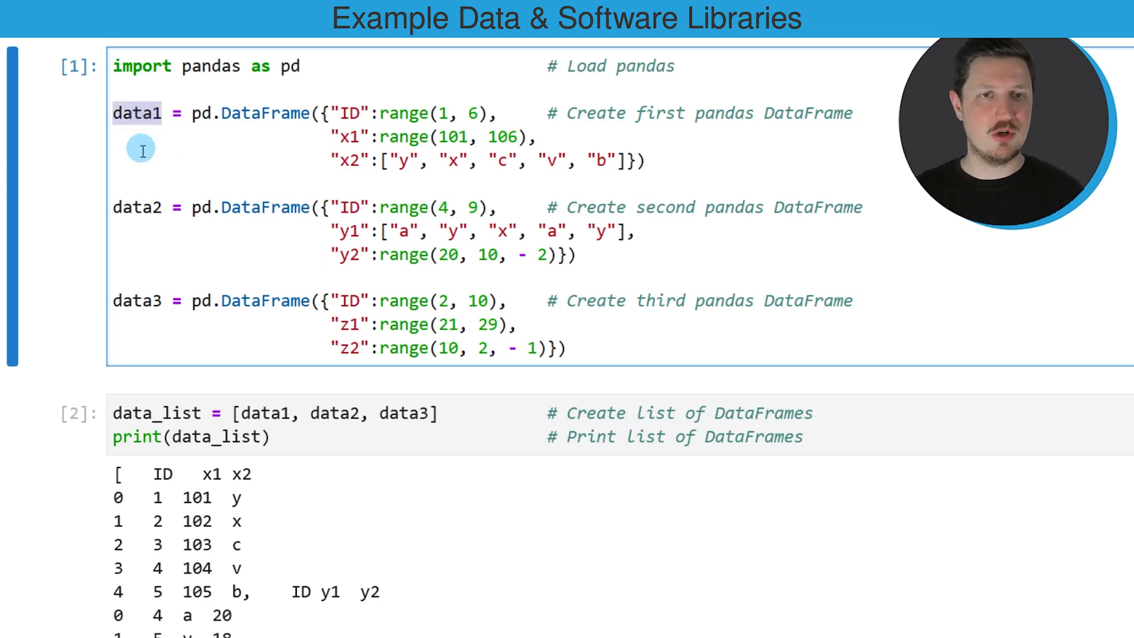
pyautogui.doubleClick(149, 209)
pyautogui.doubleClick(150, 301)
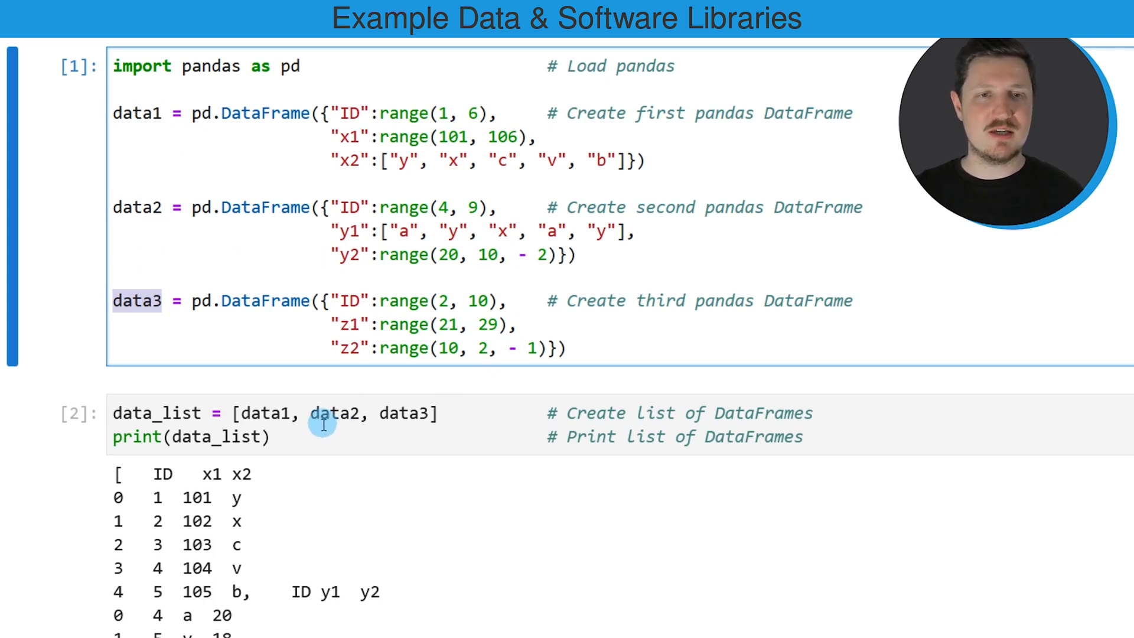
pyautogui.moveTo(114, 414)
pyautogui.mouseDown()
pyautogui.moveTo(338, 405)
pyautogui.moveTo(451, 415)
pyautogui.mouseUp()
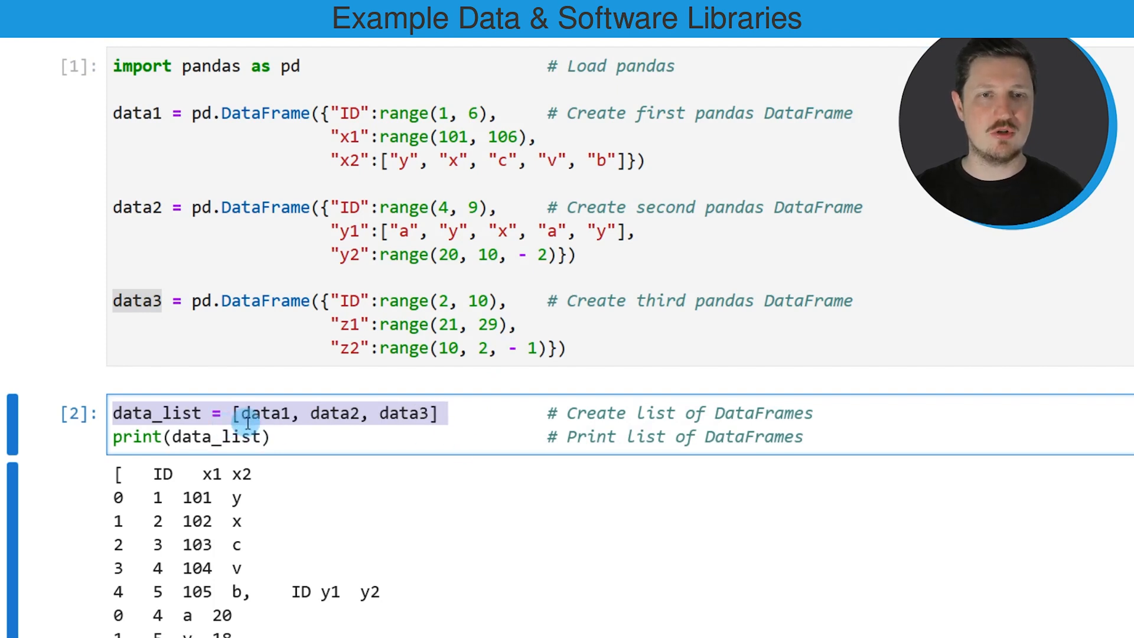
pyautogui.scroll(-3, 279, 404)
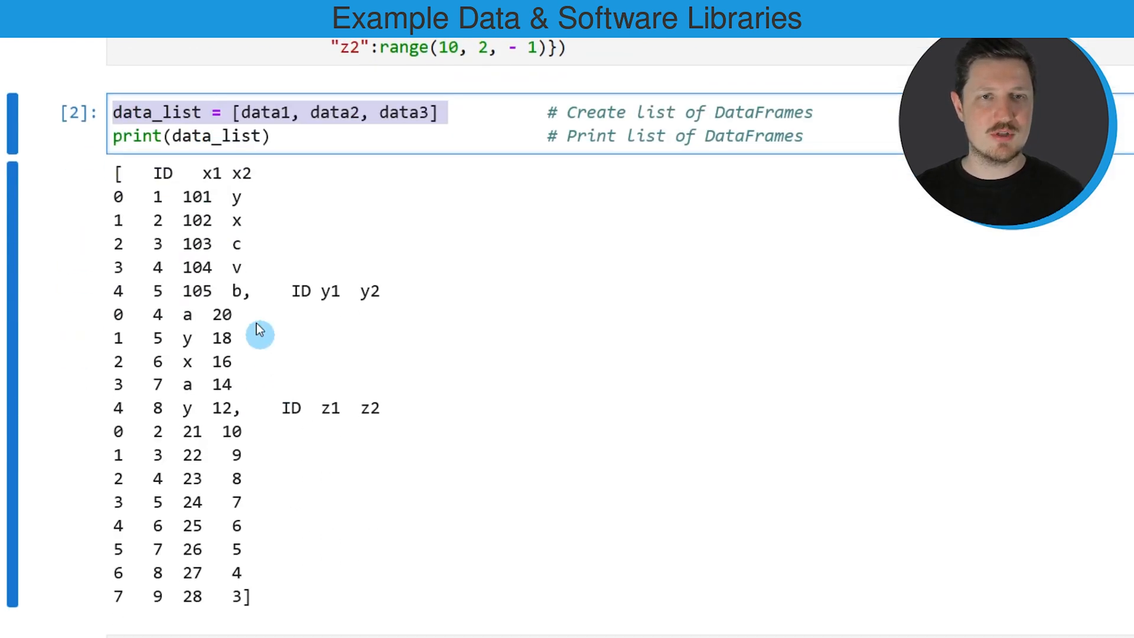
pyautogui.scroll(-2, 328, 157)
pyautogui.scroll(2, 329, 145)
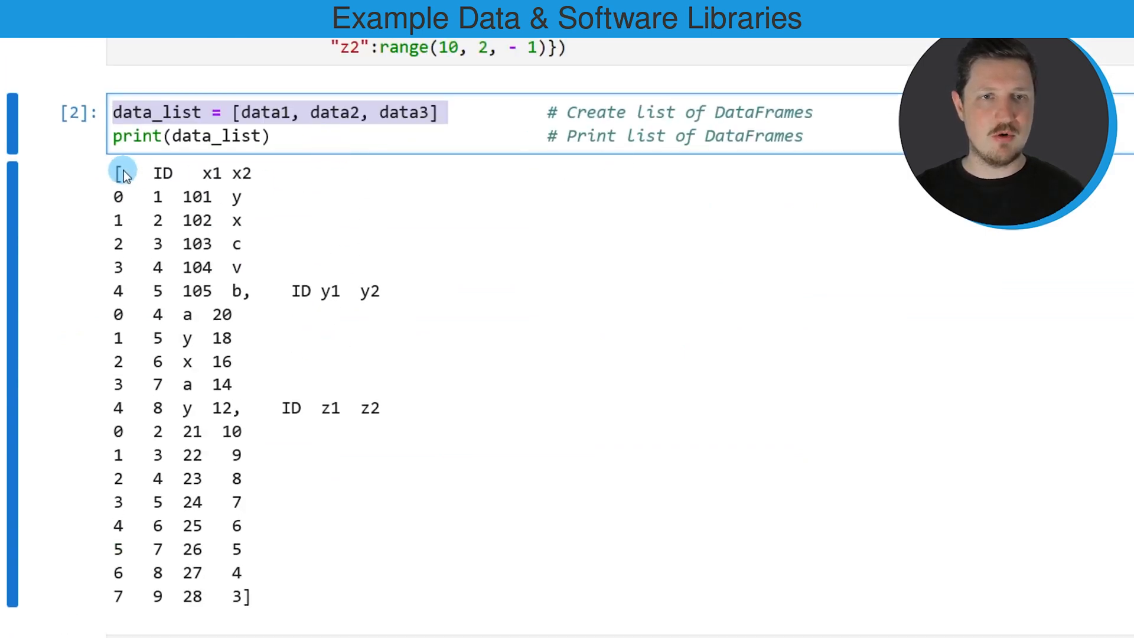
pyautogui.moveTo(117, 171); pyautogui.dragTo(394, 589)
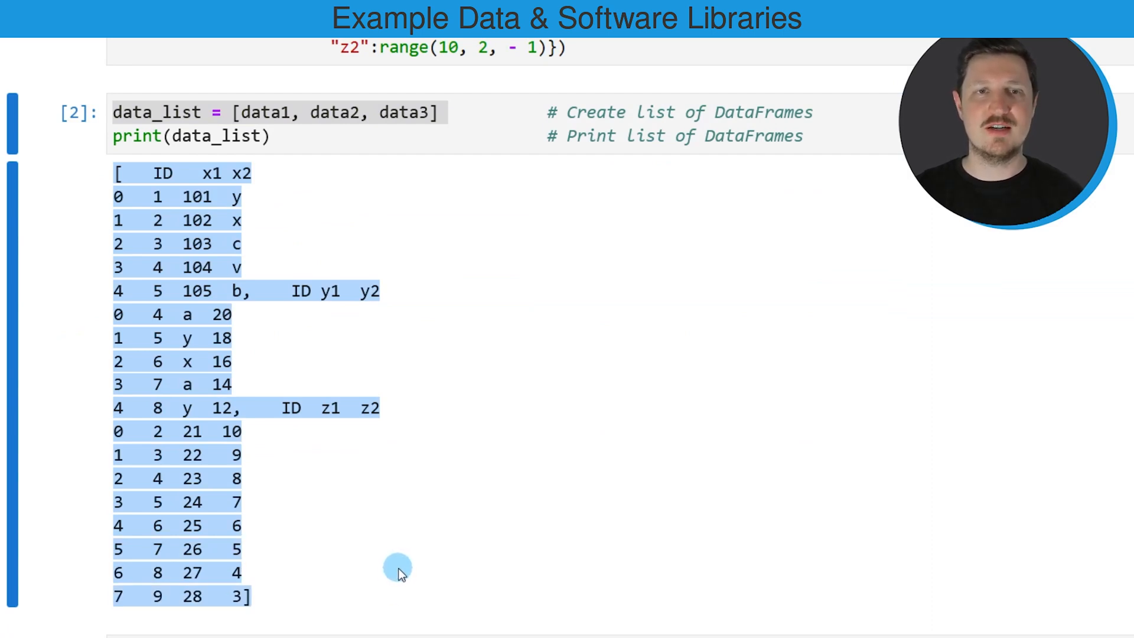
pyautogui.scroll(-1, 603, 369)
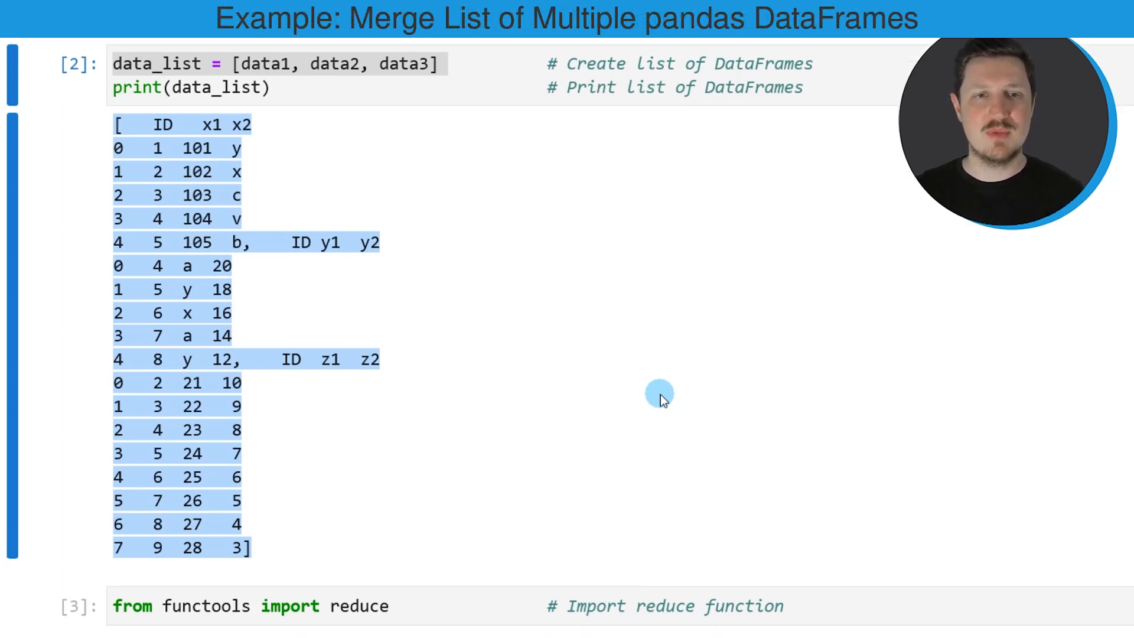
pyautogui.scroll(-5, 660, 395)
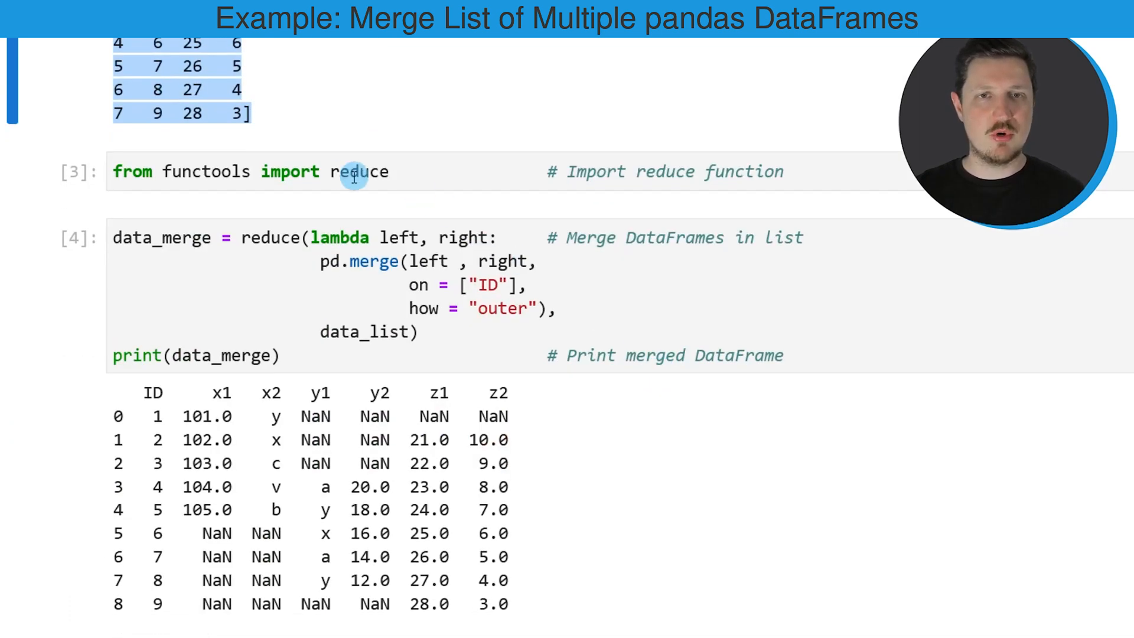
# Walk through the functools reduce import, the reduce call, its lambda arguments and pd.merge
pyautogui.moveTo(330, 172); pyautogui.dragTo(399, 174)
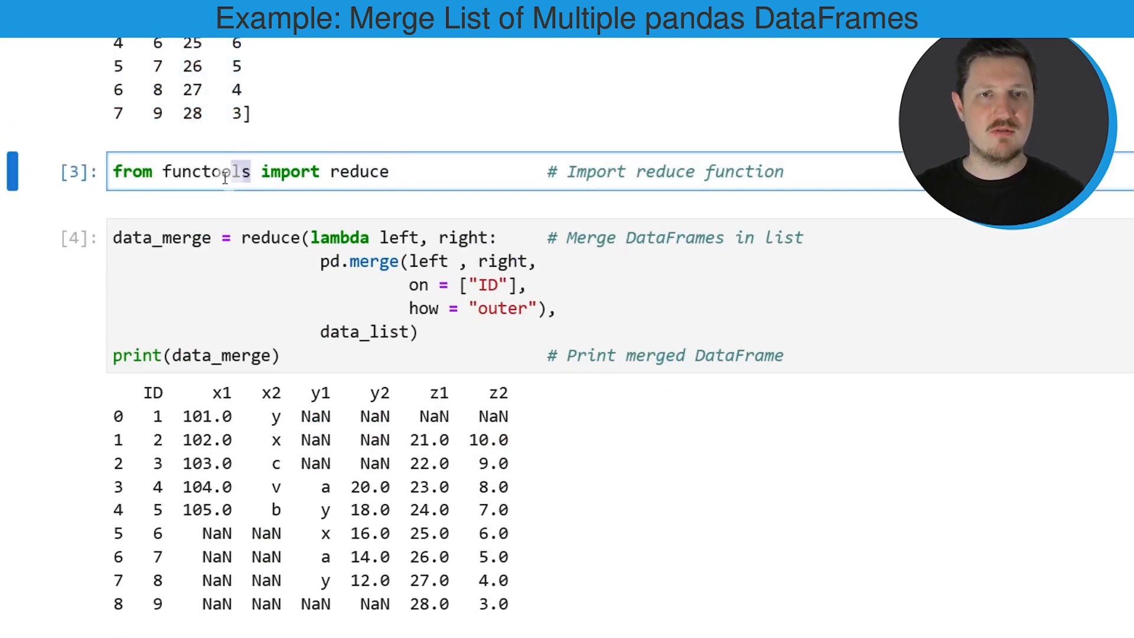
pyautogui.moveTo(251, 172); pyautogui.dragTo(162, 172)
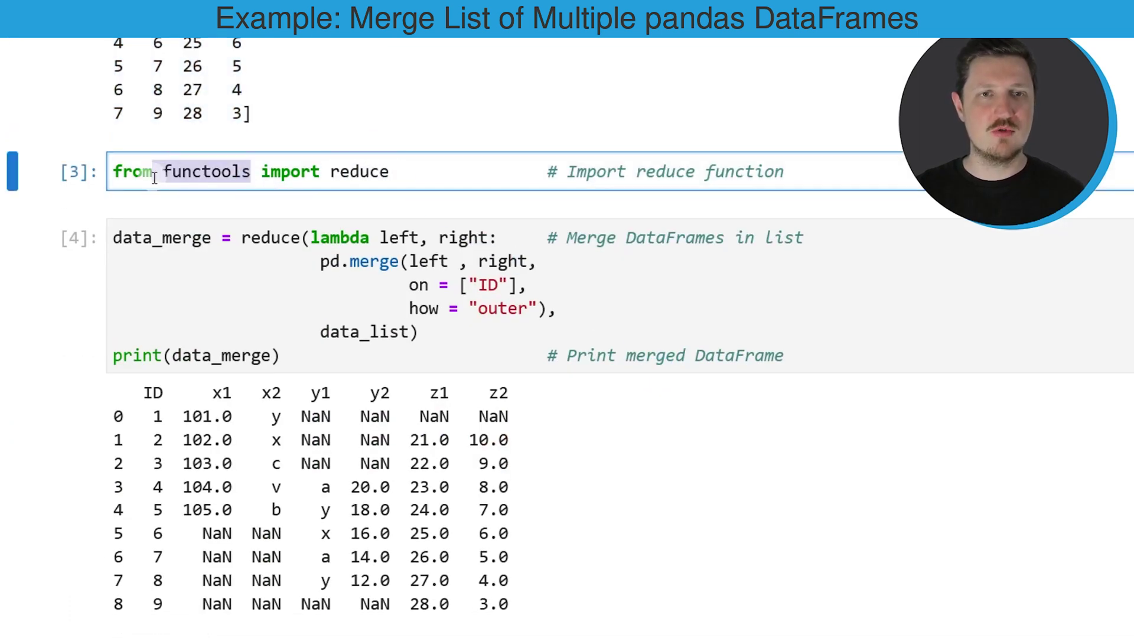
pyautogui.click(249, 270)
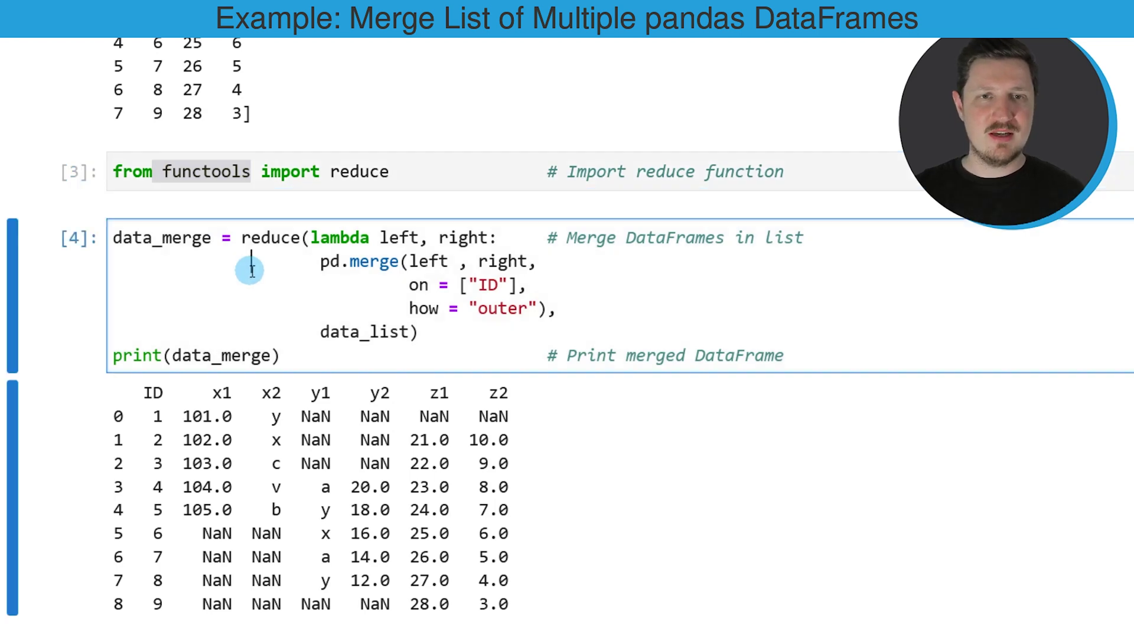
pyautogui.doubleClick(270, 239)
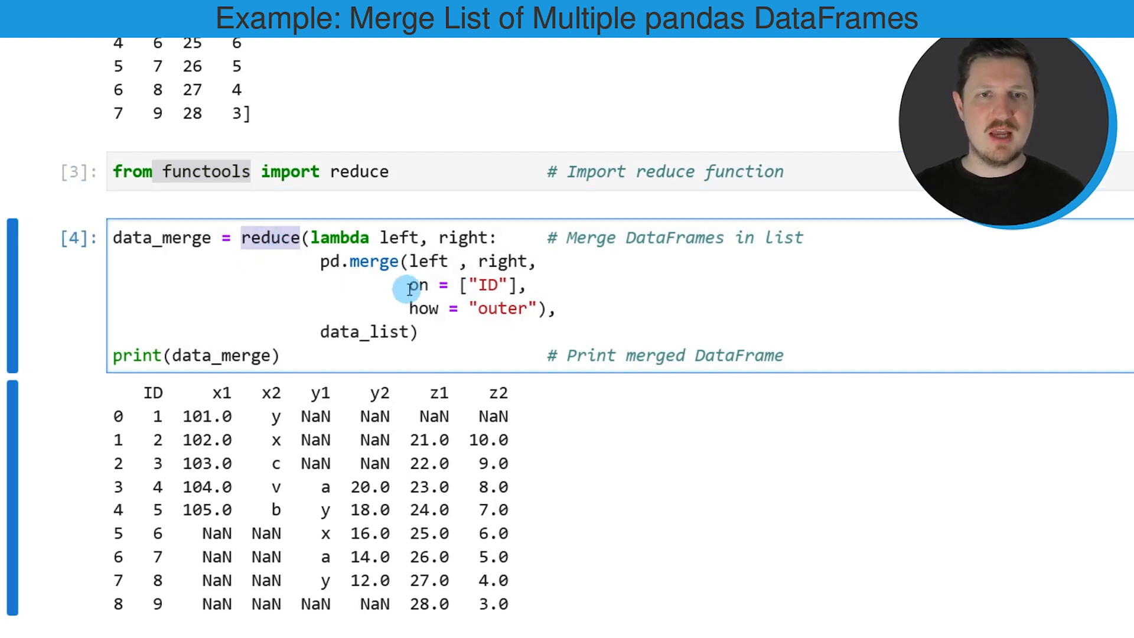
pyautogui.click(447, 240)
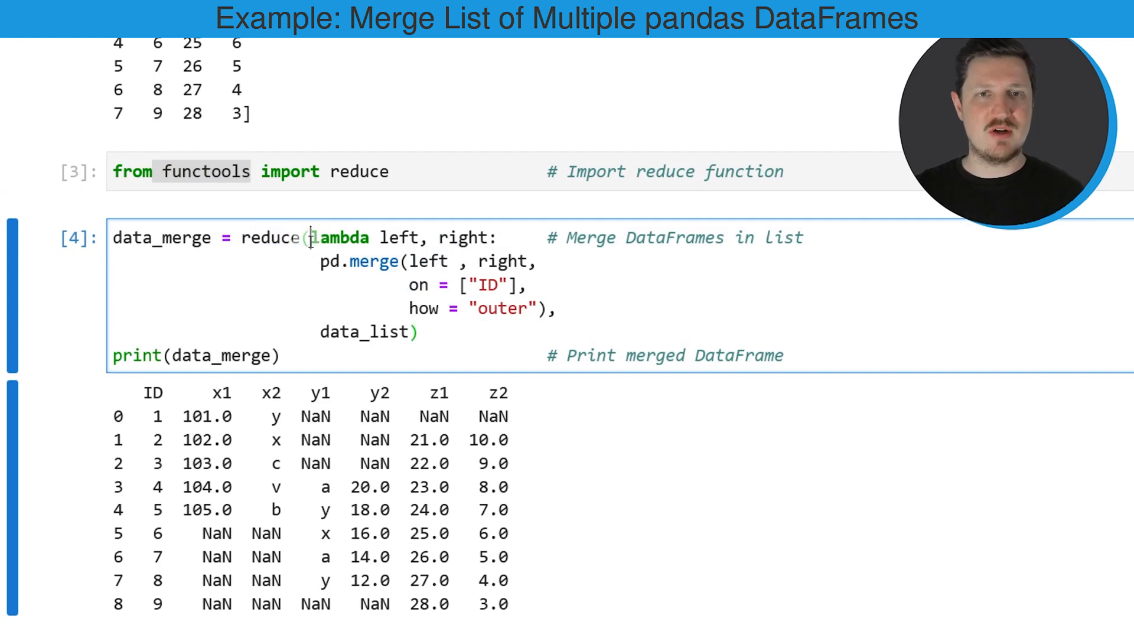
pyautogui.moveTo(310, 238); pyautogui.dragTo(497, 237)
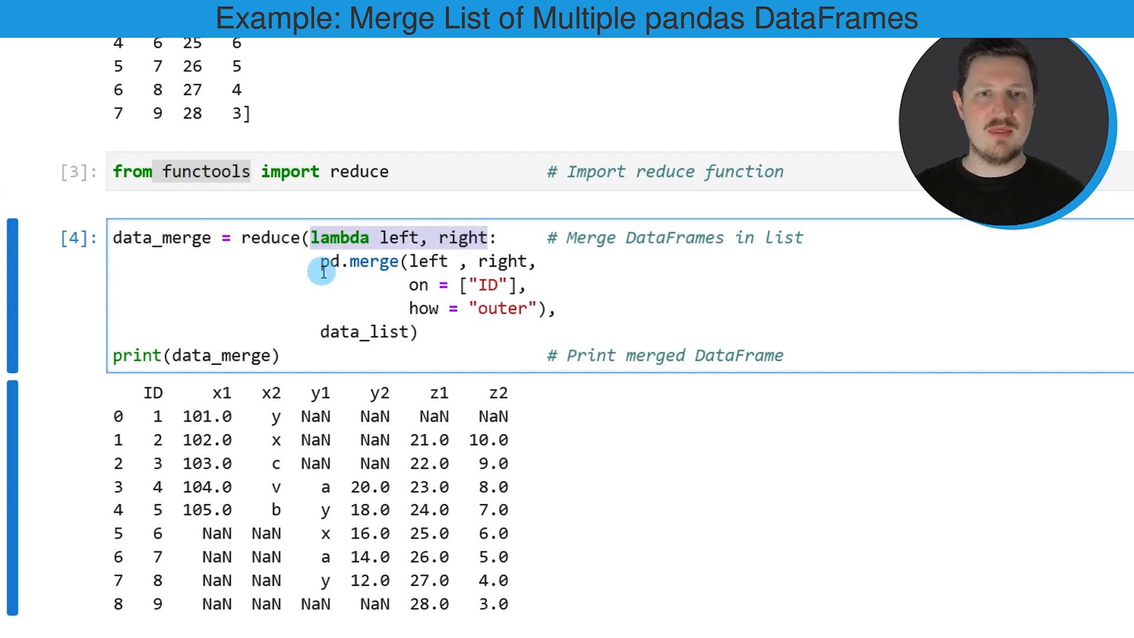
pyautogui.moveTo(321, 261); pyautogui.dragTo(404, 267)
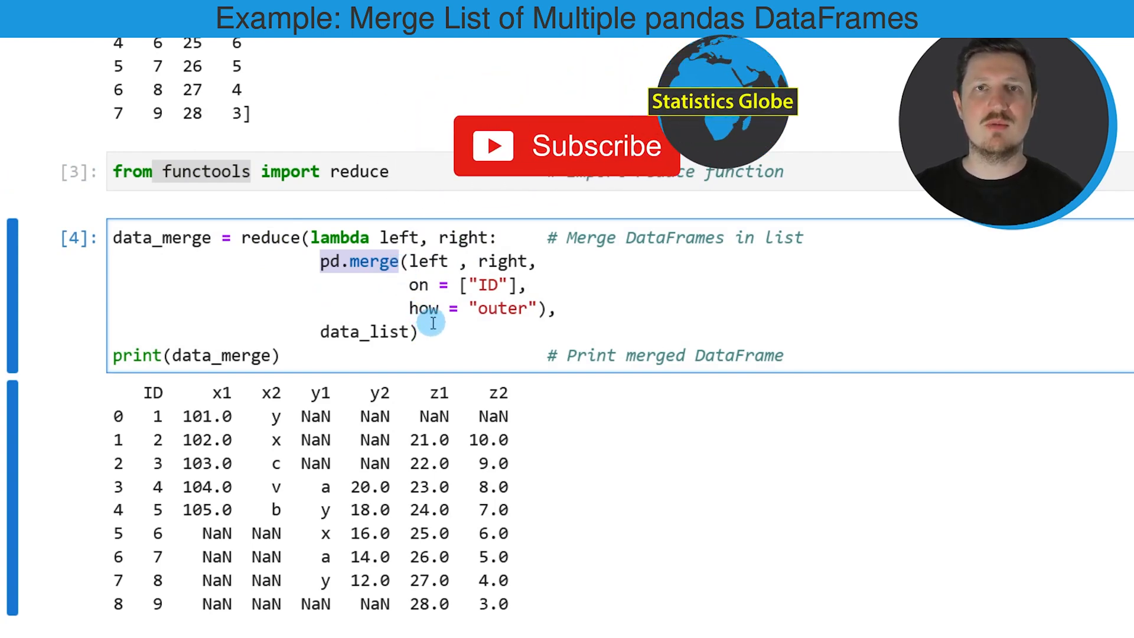
# Highlight the outer join option, the data_merge statement, its print line and the merged output
pyautogui.click(489, 310)
pyautogui.moveTo(409, 308); pyautogui.dragTo(535, 309)
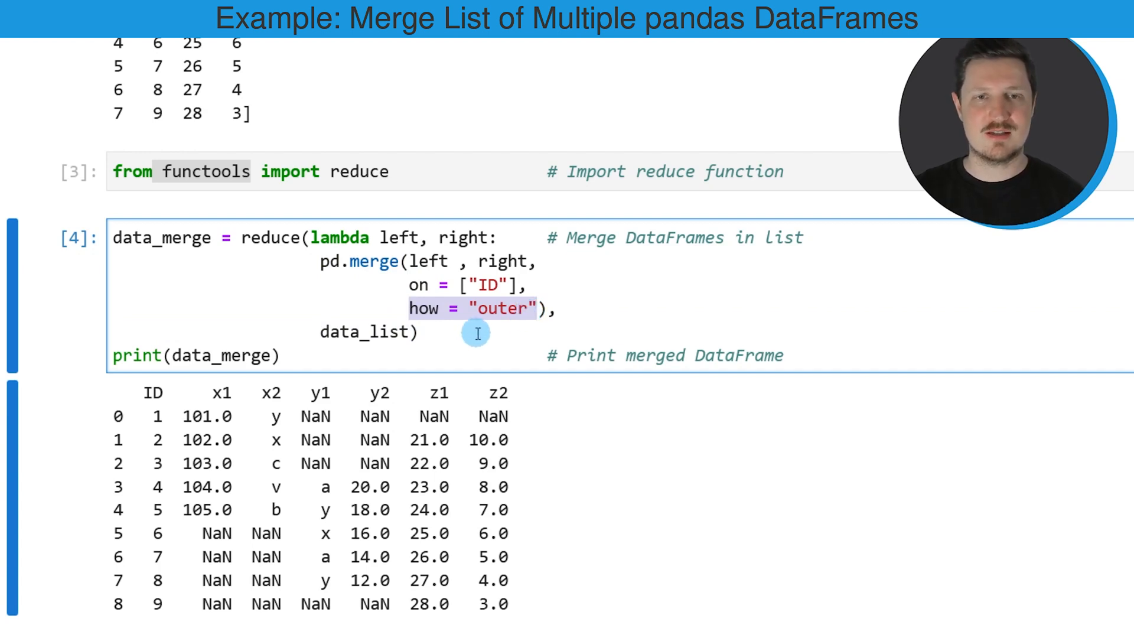
pyautogui.moveTo(115, 238); pyautogui.dragTo(459, 326)
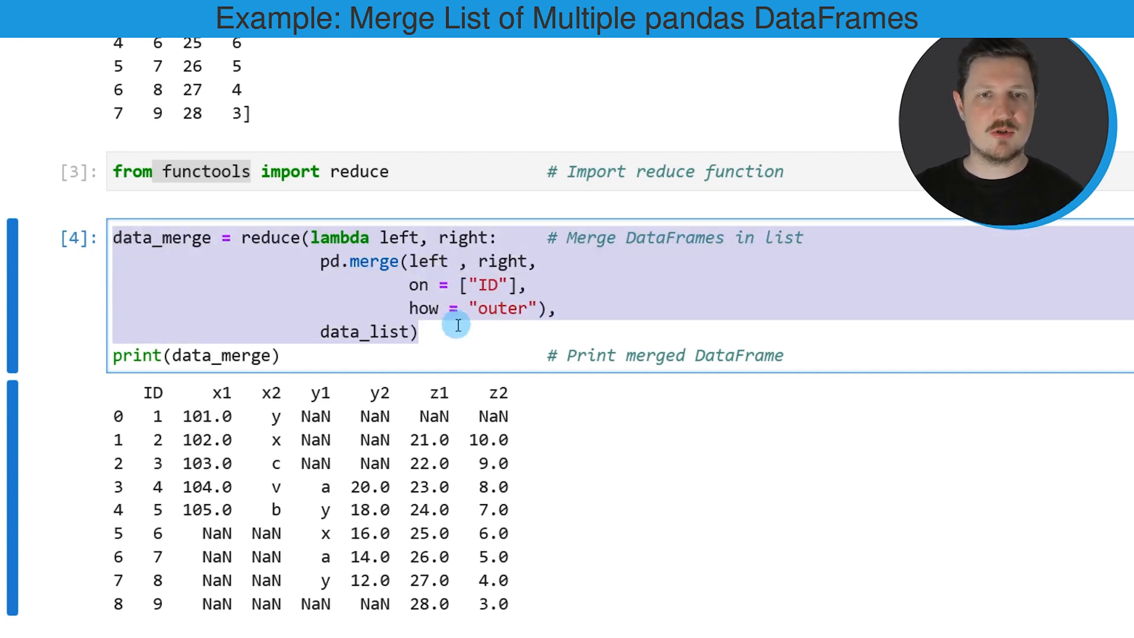
pyautogui.click(190, 240)
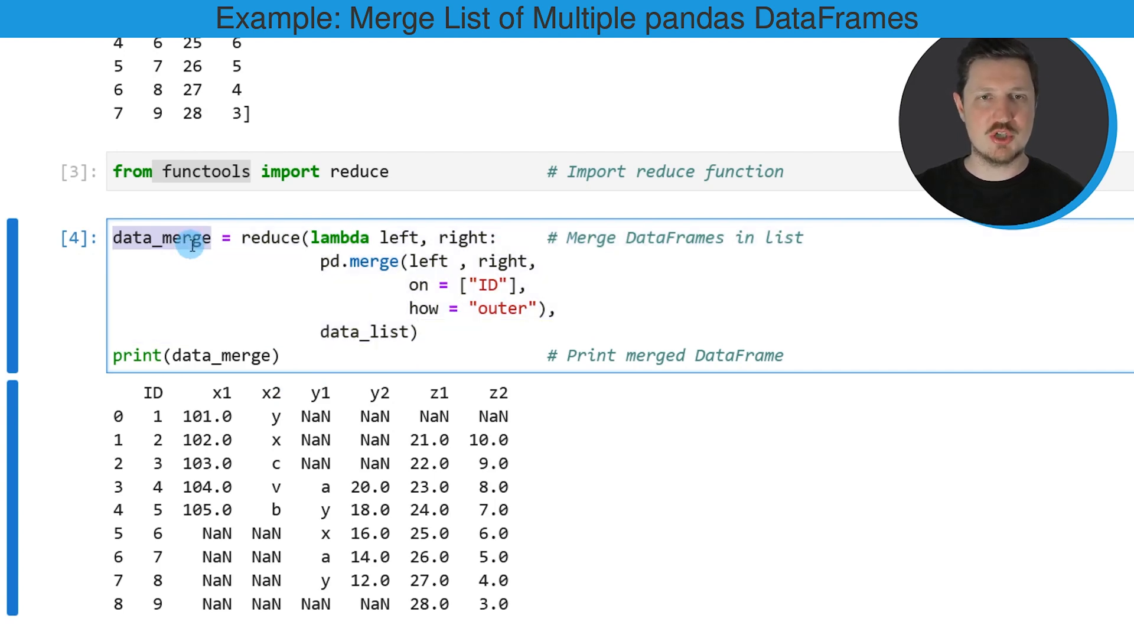
pyautogui.moveTo(788, 355)
pyautogui.mouseDown()
pyautogui.moveTo(679, 347)
pyautogui.moveTo(249, 435)
pyautogui.mouseUp()
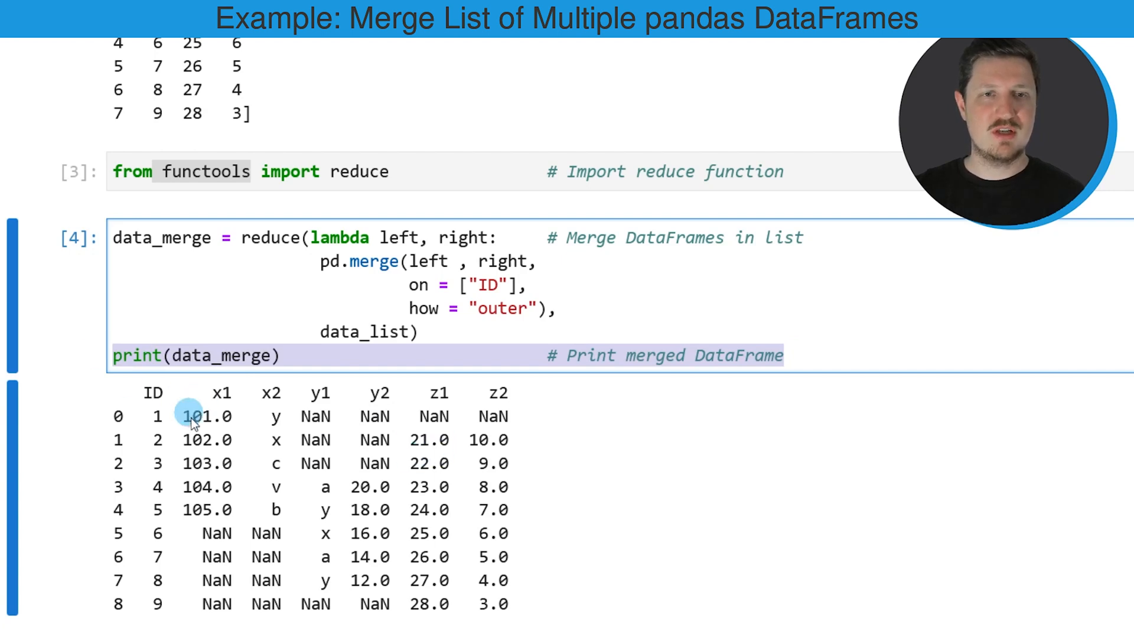
pyautogui.click(141, 362)
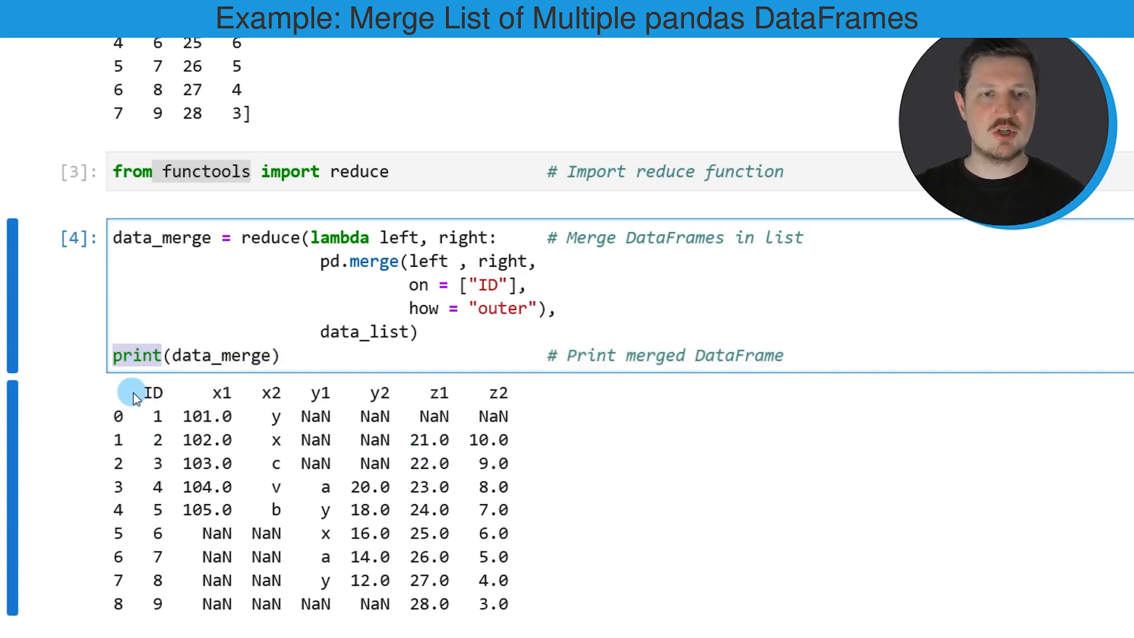
pyautogui.moveTo(134, 396); pyautogui.dragTo(542, 601)
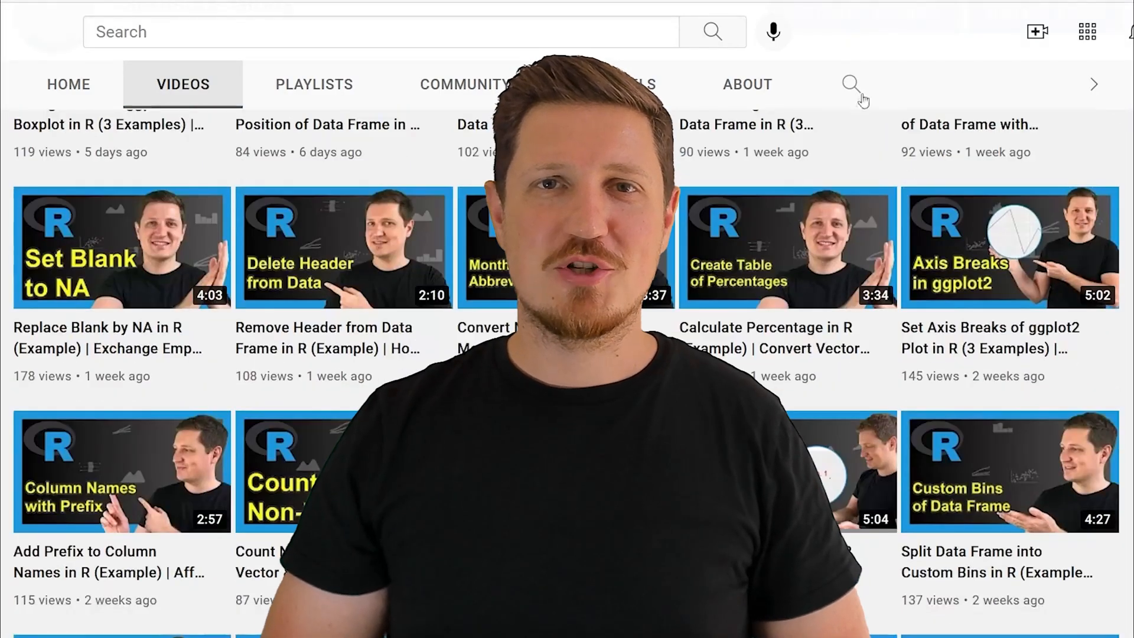
pyautogui.scroll(-4, 1045, 239)
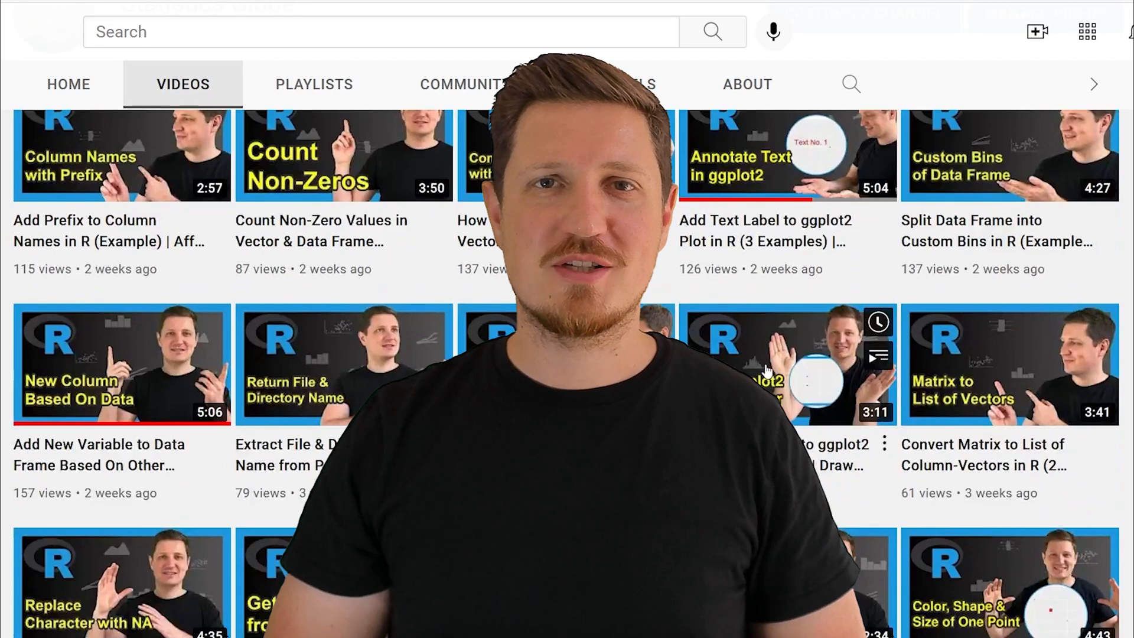
pyautogui.scroll(-2, 768, 371)
pyautogui.scroll(-2, 768, 371)
pyautogui.scroll(-3, 769, 359)
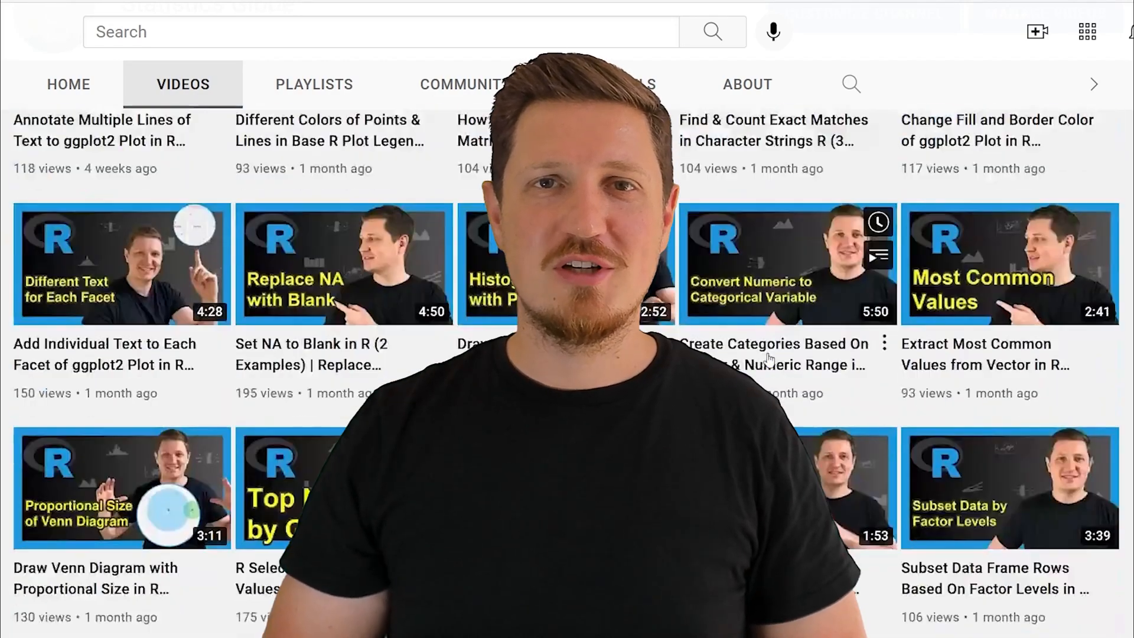
pyautogui.scroll(-4, 767, 358)
pyautogui.scroll(-1, 763, 360)
pyautogui.scroll(-2, 749, 365)
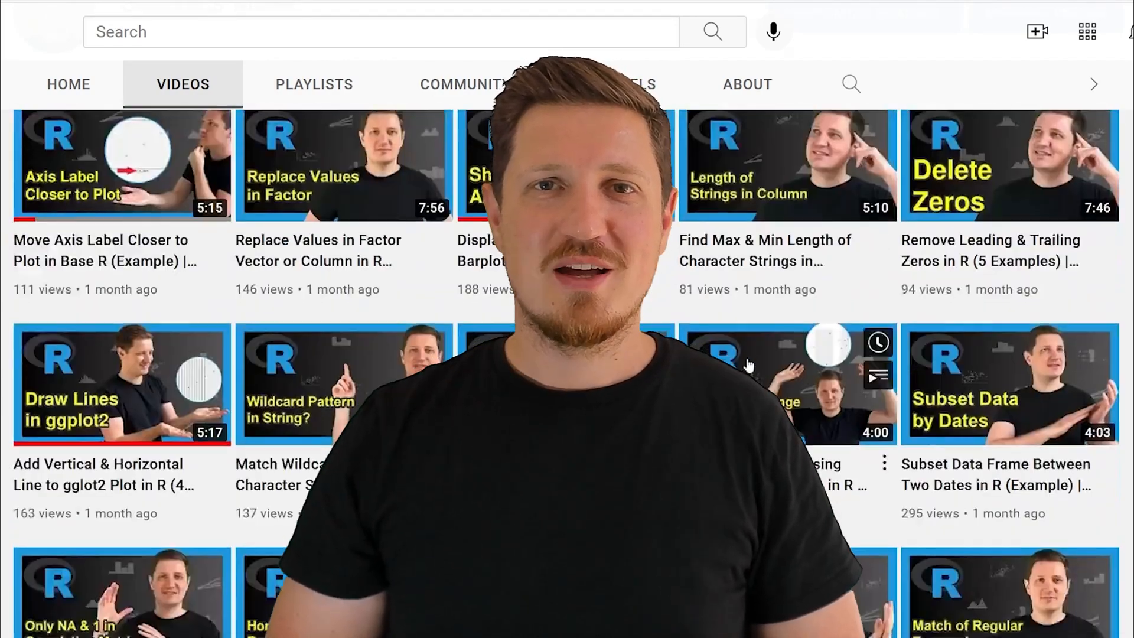
pyautogui.scroll(-1, 749, 365)
pyautogui.scroll(-2, 749, 364)
pyautogui.scroll(-5, 751, 360)
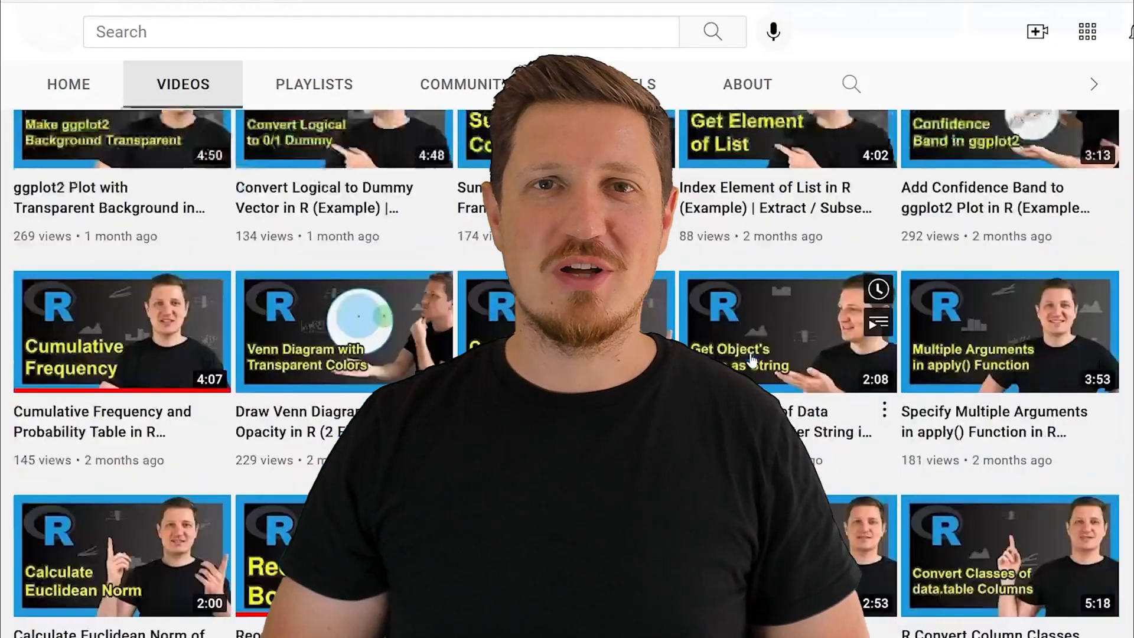